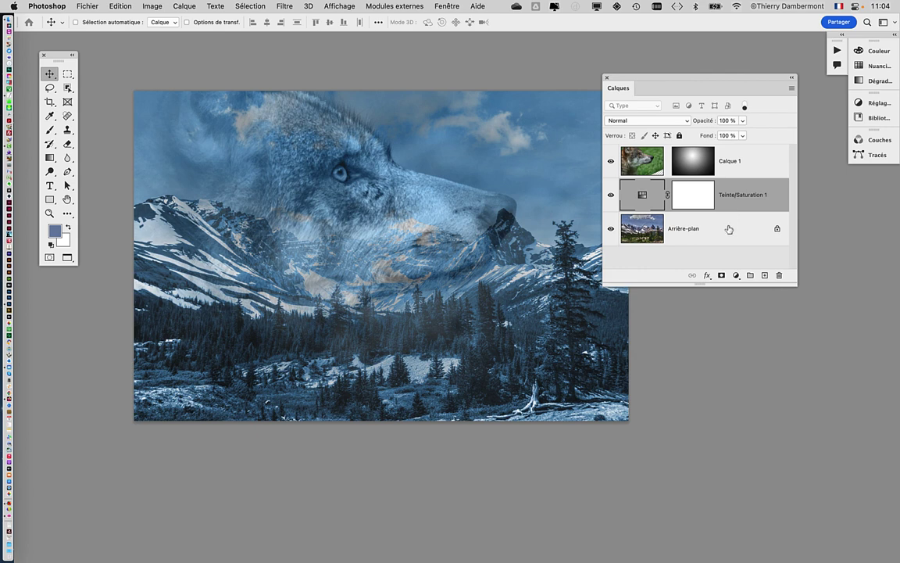
Step: Select the Arrière-plan mountain landscape layer in the Layers panel
click(727, 237)
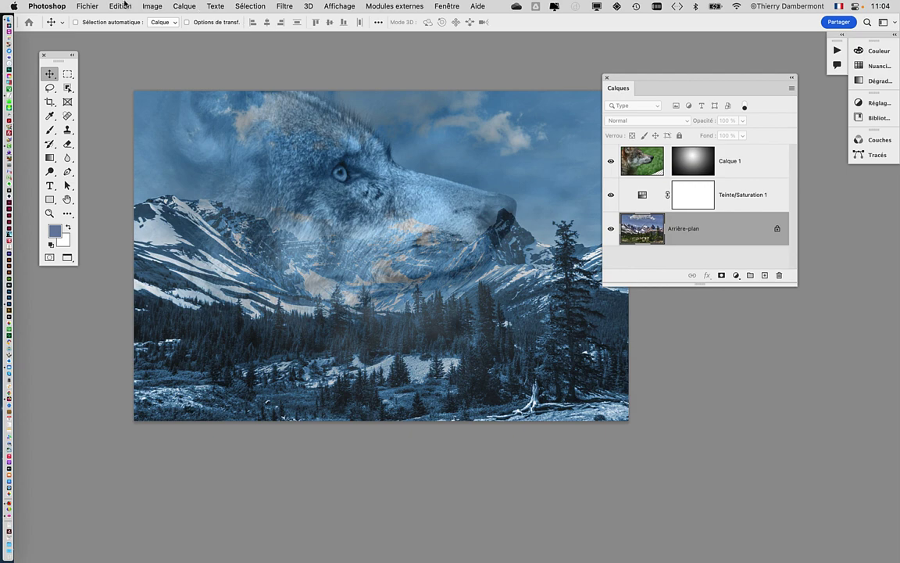
Step: Enlarge the Layers panel and convert Arrière-plan into an editable layer named Calque 0
click(122, 6)
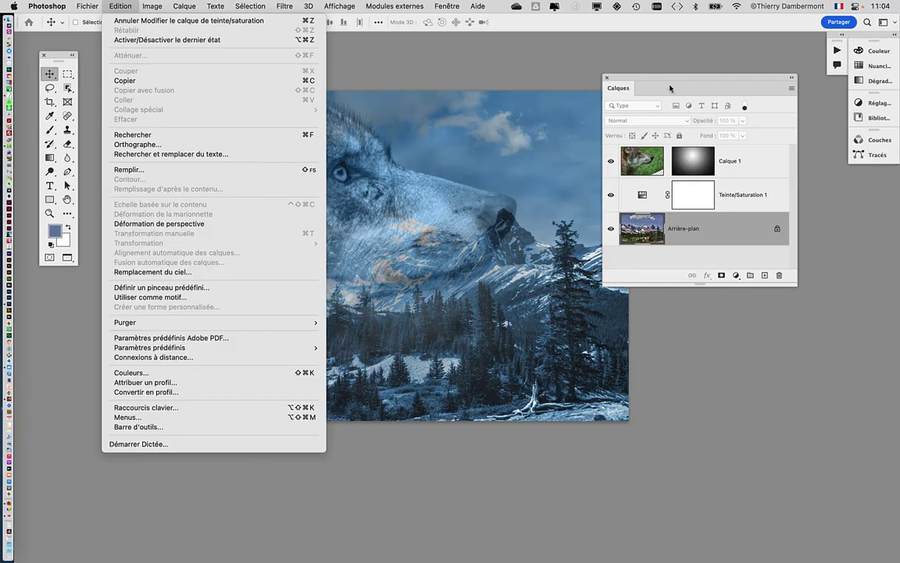
click(665, 80)
drag(665, 80, 634, 67)
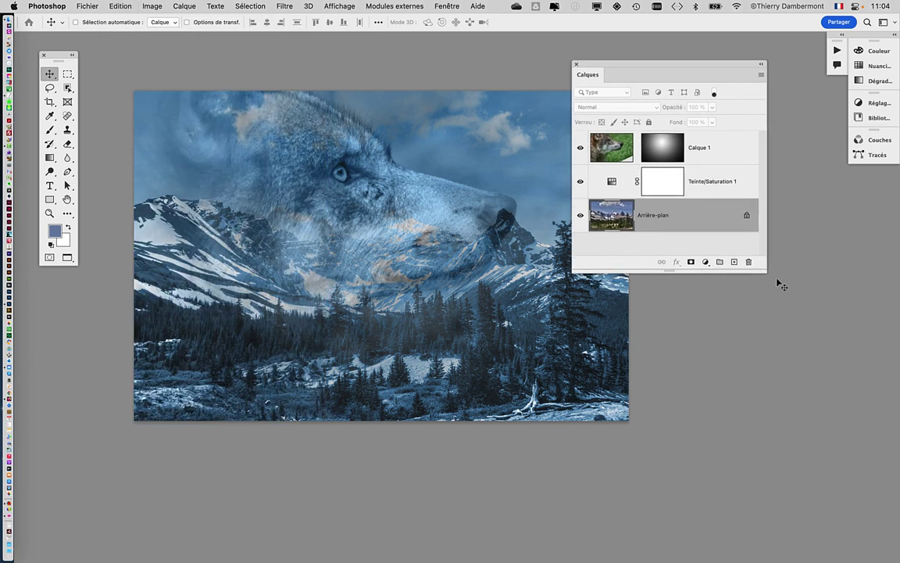
drag(767, 273, 768, 337)
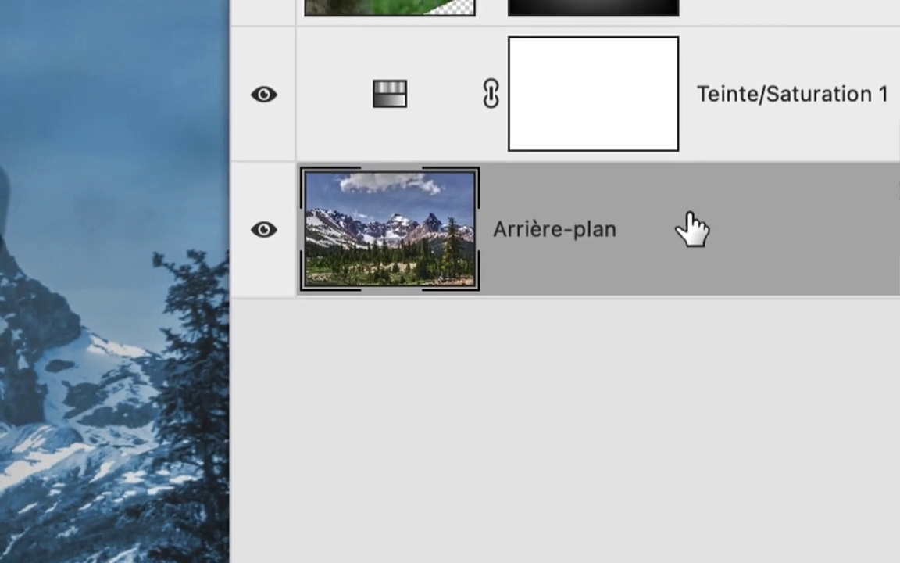
double_click(691, 228)
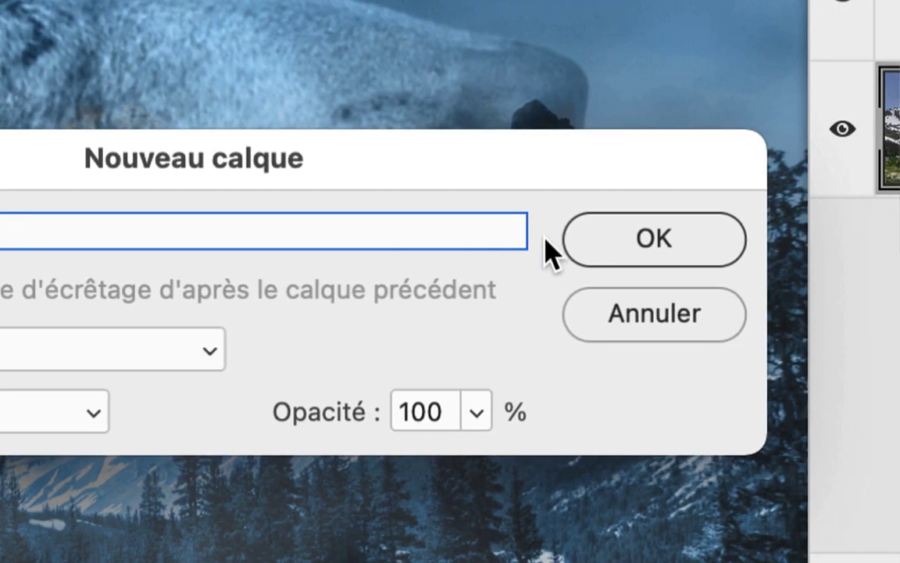
click(556, 239)
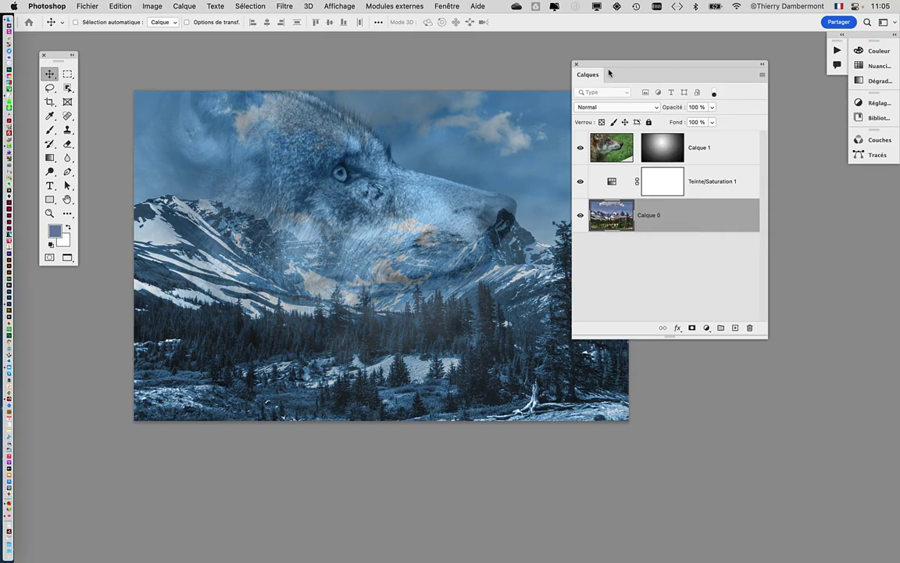
Step: Scale Calque 0 up to about 260% from its corners, shift it up-left, and commit
drag(605, 71, 695, 113)
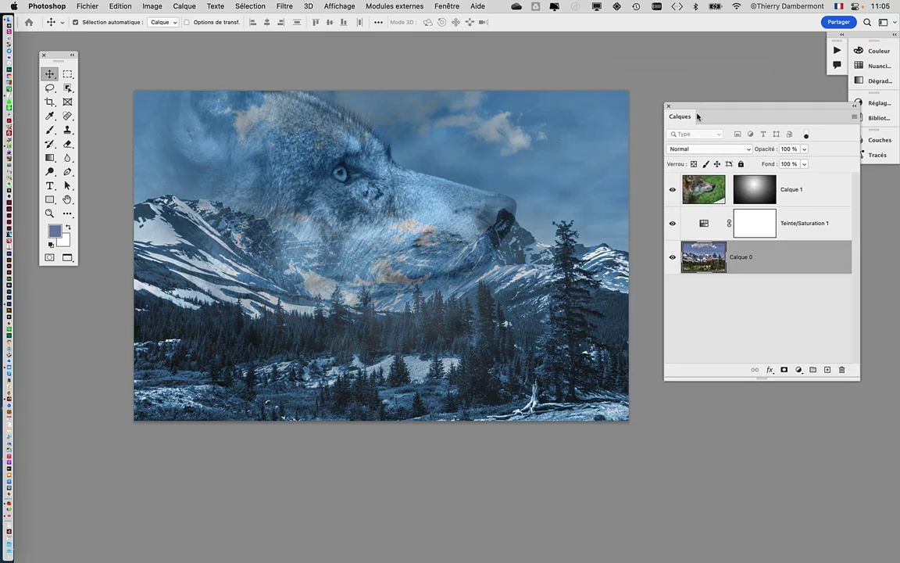
key(ctrl+t)
scroll(467, 245, down, 2)
scroll(467, 244, down, 1)
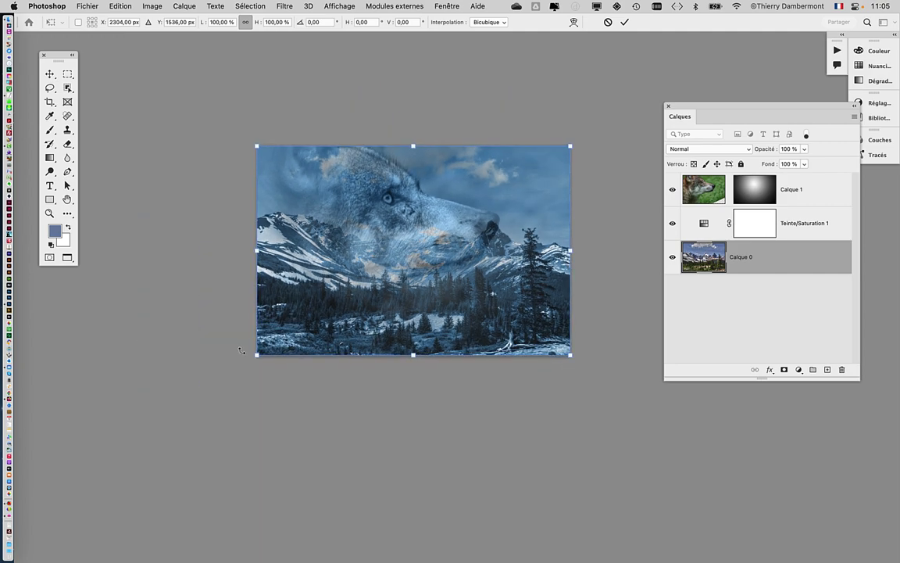
mouse_move(257, 355)
mouse_down()
mouse_move(165, 446)
mouse_move(284, 483)
mouse_move(208, 402)
mouse_up()
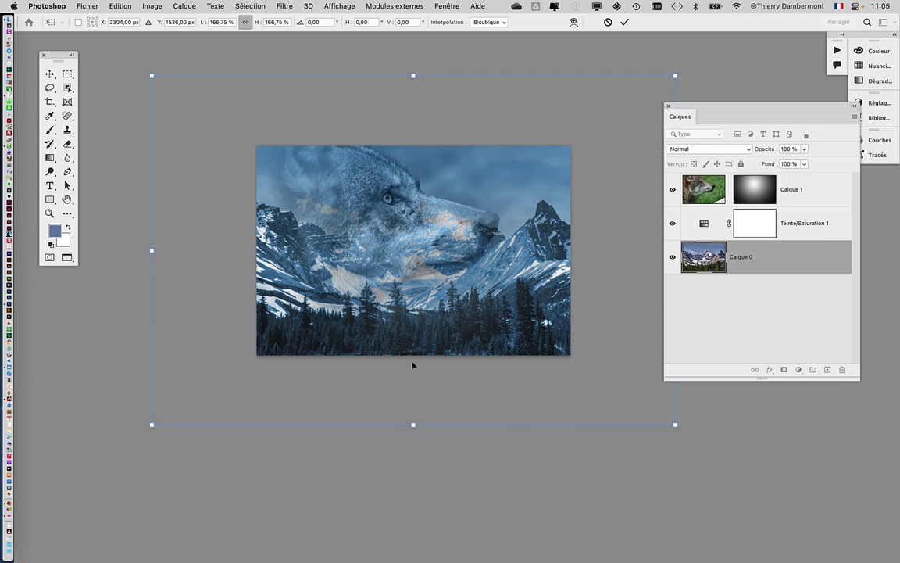
key(super+minus)
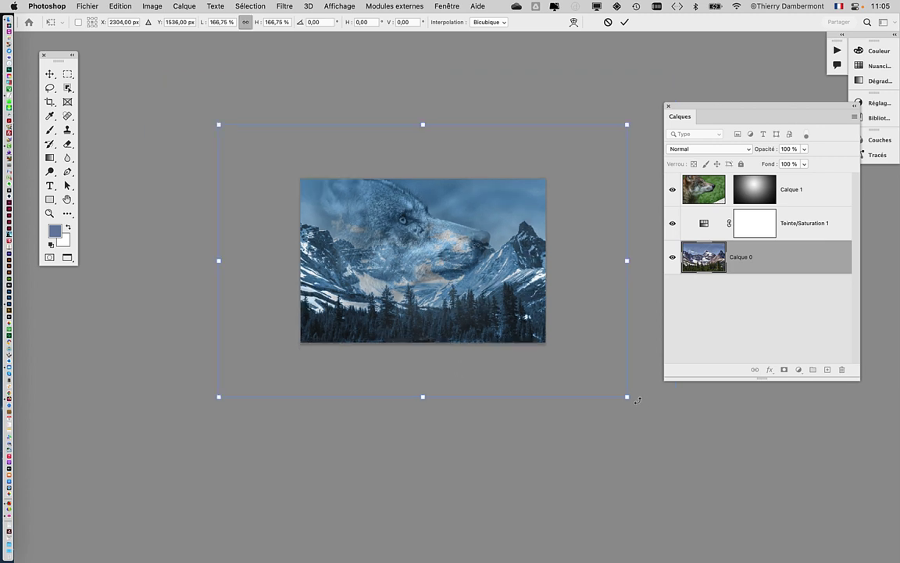
mouse_move(627, 397)
mouse_down()
mouse_move(701, 470)
mouse_move(553, 379)
mouse_move(735, 489)
mouse_up()
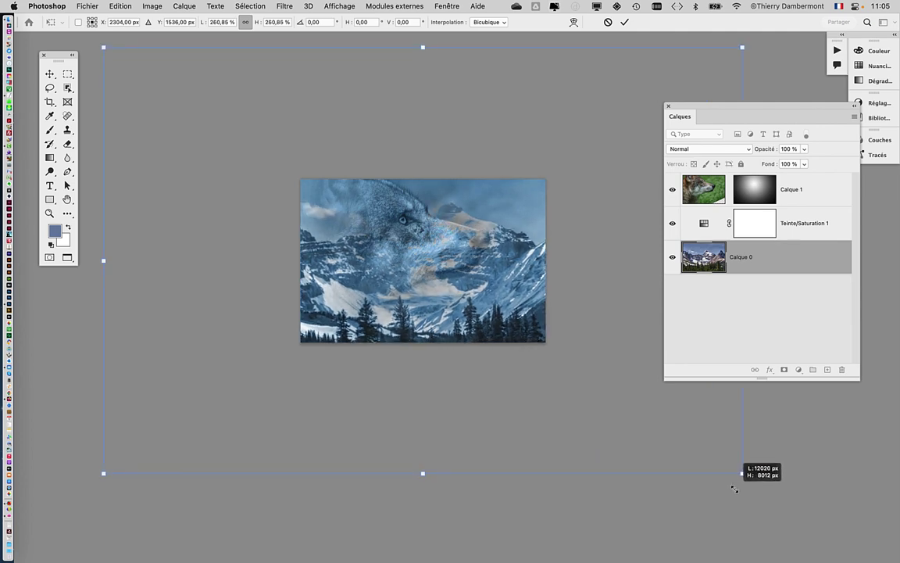
mouse_move(521, 329)
mouse_down()
mouse_move(486, 240)
mouse_move(489, 213)
mouse_up()
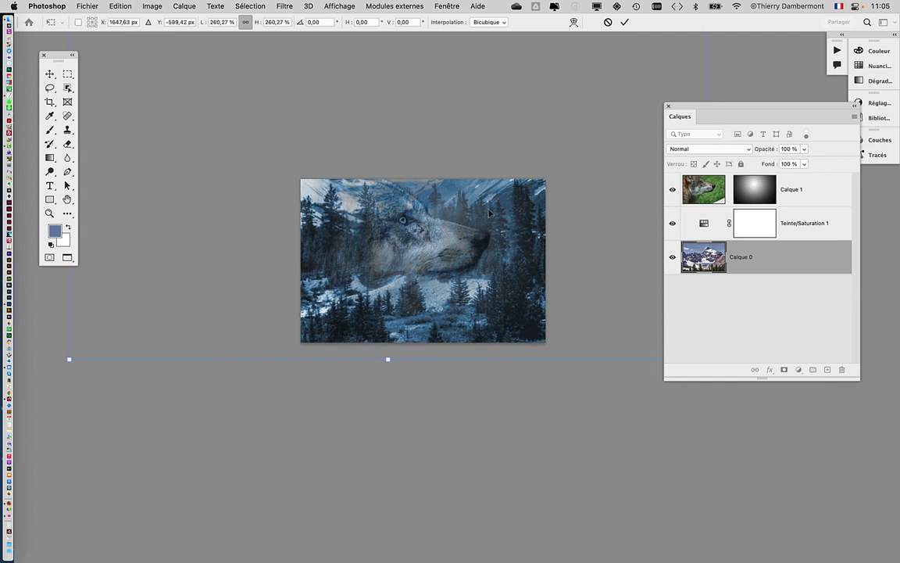
click(623, 23)
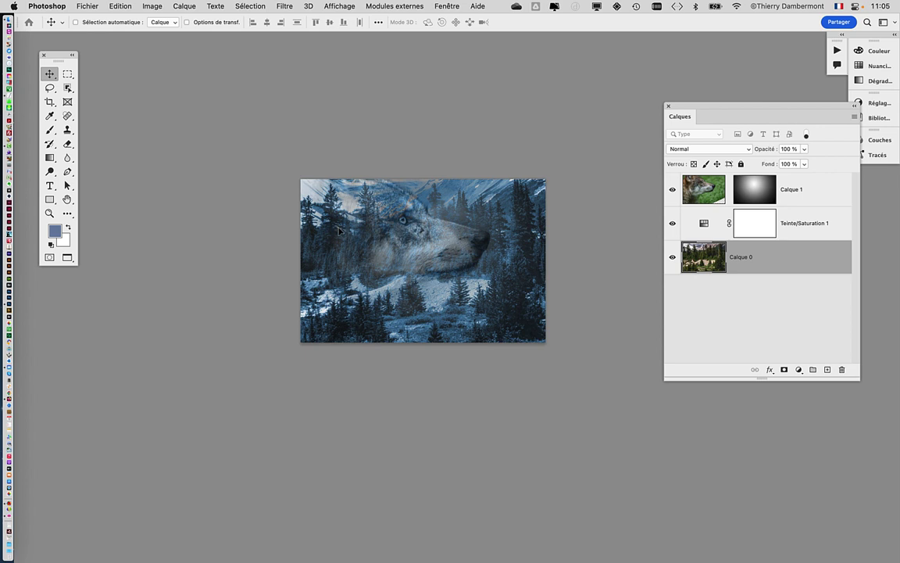
Step: Move Calque 0 so a snowy slope sits under the wolf and the dead tree shows bottom right
mouse_move(338, 228)
mouse_down()
mouse_move(350, 218)
mouse_move(527, 227)
mouse_up()
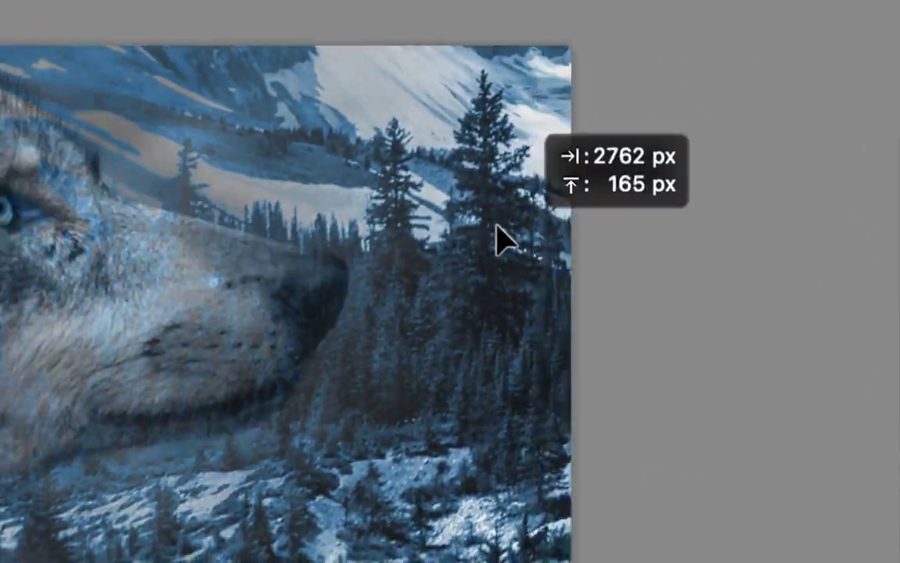
mouse_move(498, 227)
mouse_down()
mouse_move(365, 214)
mouse_move(467, 341)
mouse_move(589, 422)
mouse_move(570, 377)
mouse_move(275, 431)
mouse_move(136, 426)
mouse_move(208, 453)
mouse_move(209, 445)
mouse_move(207, 497)
mouse_move(218, 411)
mouse_move(382, 173)
mouse_move(378, 248)
mouse_move(355, 218)
mouse_move(292, 223)
mouse_up()
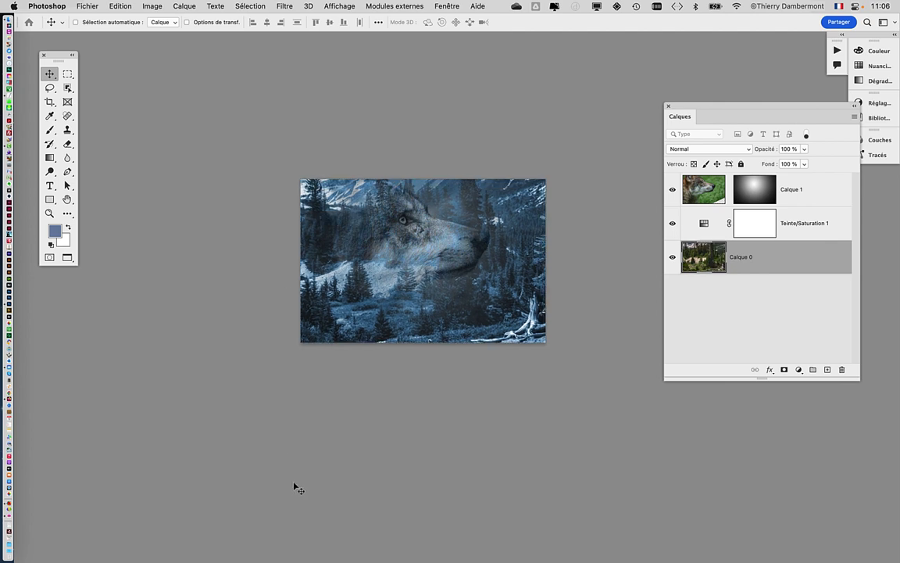
scroll(412, 313, up, 3)
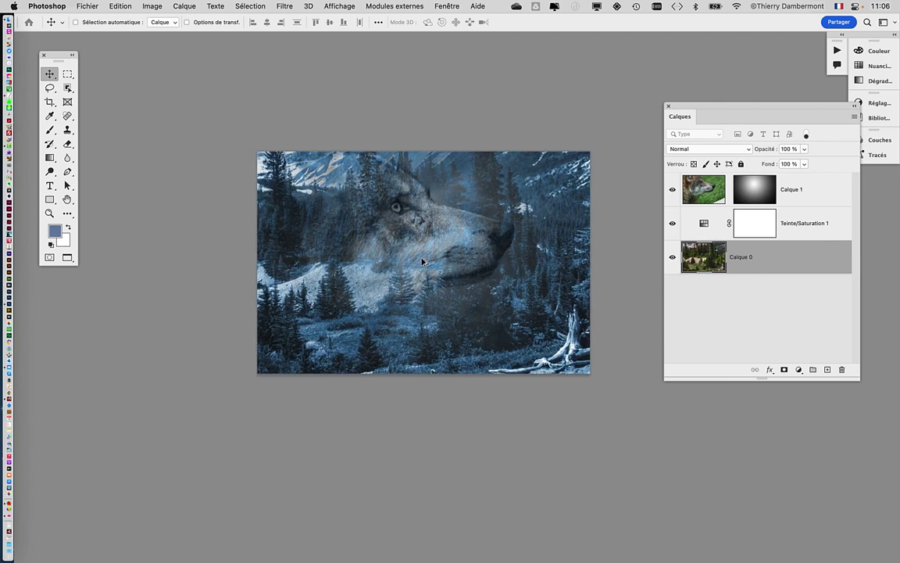
scroll(422, 262, up, 1)
drag(447, 307, 389, 327)
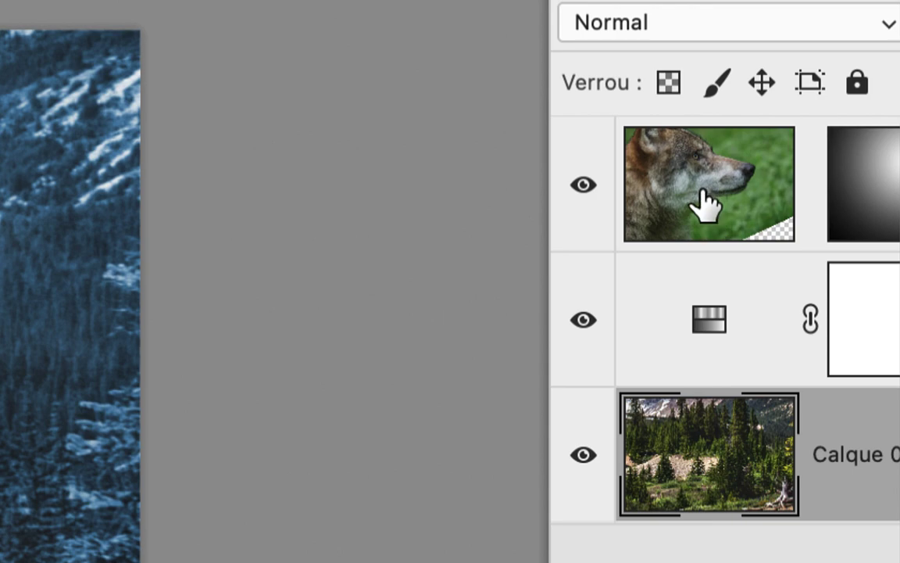
Step: Rotate the wolf layer to about -18.8 degrees with Free Transform
click(701, 193)
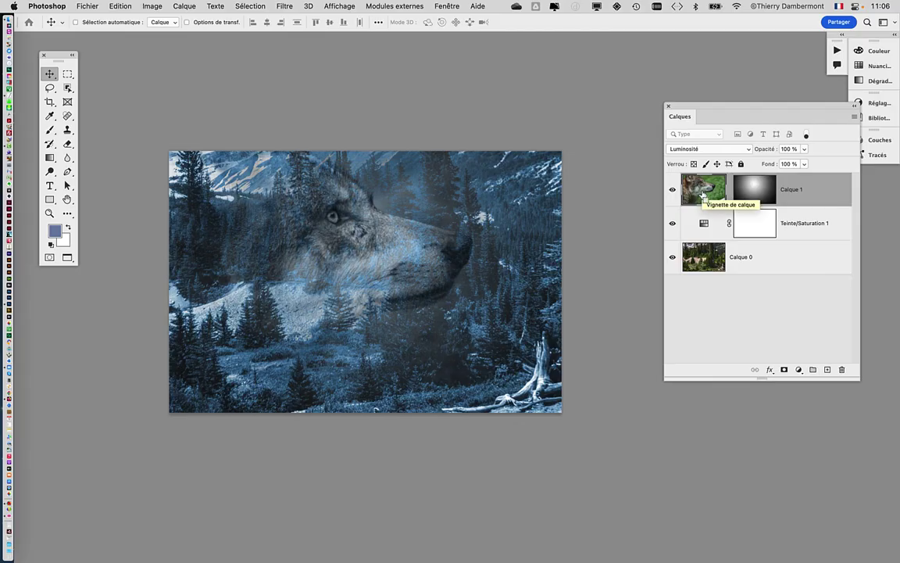
key(ctrl+t)
scroll(539, 411, down, 2)
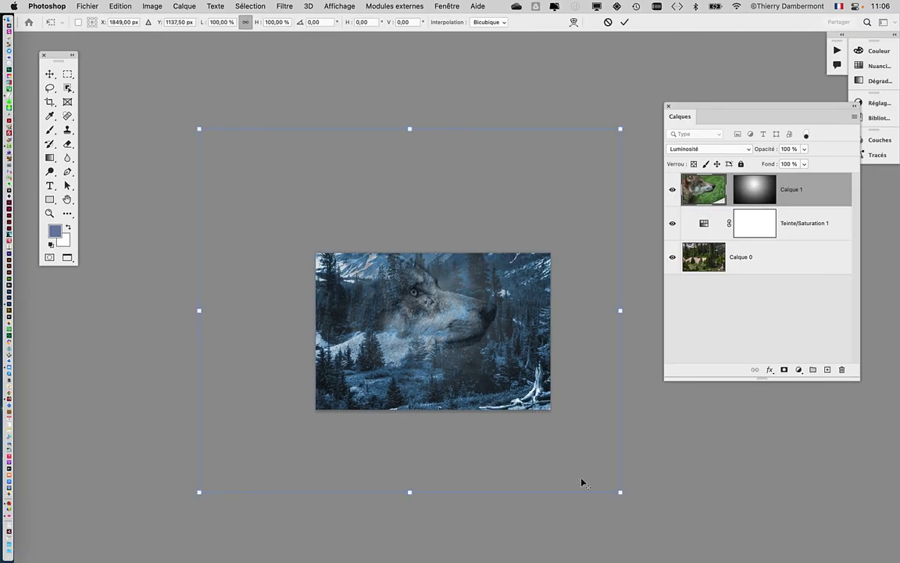
drag(654, 513, 703, 414)
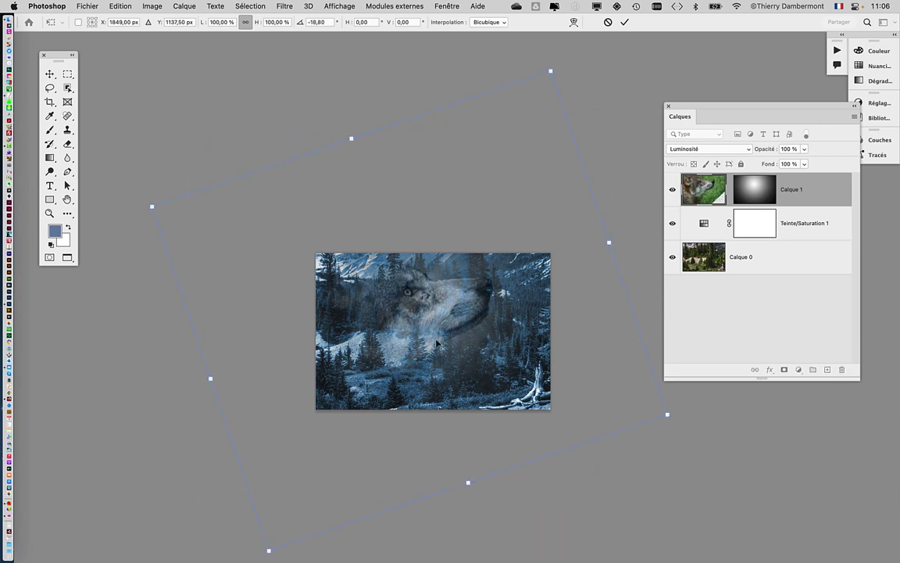
scroll(426, 320, up, 3)
scroll(426, 321, down, 5)
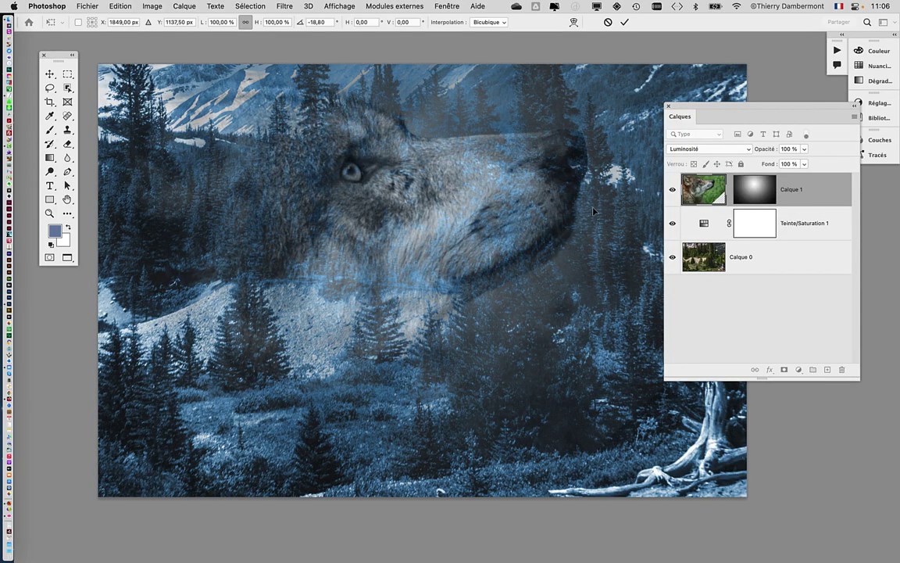
scroll(590, 215, down, 3)
scroll(567, 247, down, 2)
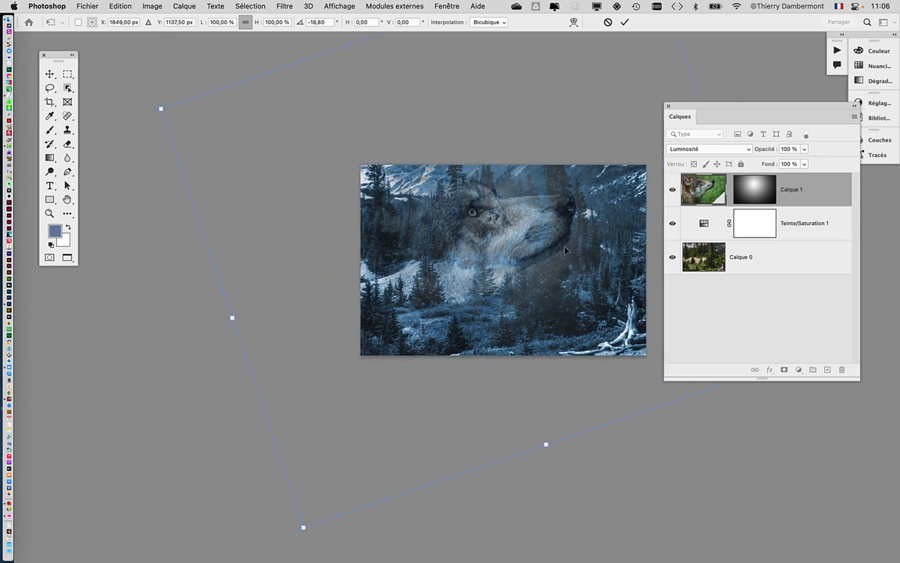
scroll(564, 245, down, 2)
Step: Fine-tune the wolf's tilt to about -18 degrees, raise it higher, and apply the transform
drag(401, 248, 372, 237)
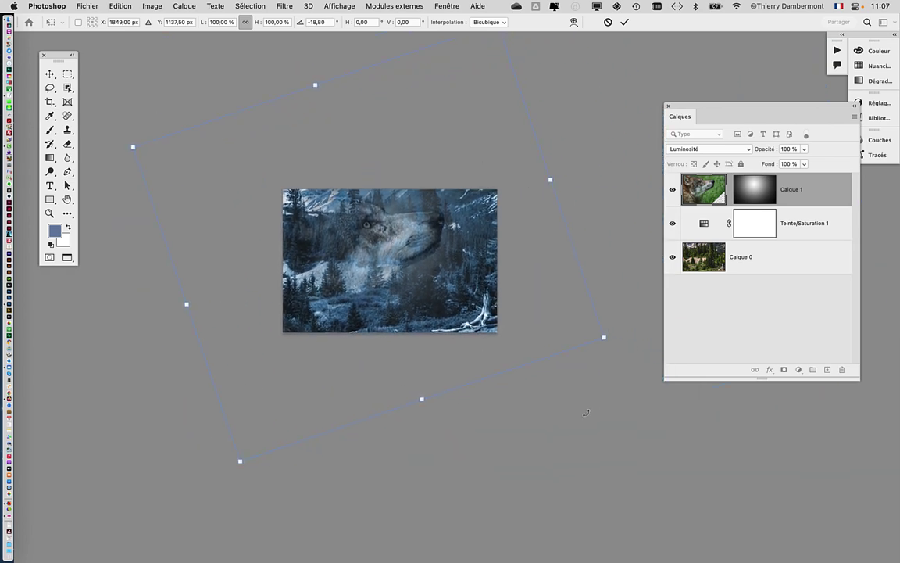
mouse_move(612, 370)
mouse_down()
mouse_move(563, 376)
mouse_move(493, 452)
mouse_up()
mouse_move(402, 270)
mouse_down()
mouse_move(448, 300)
mouse_move(436, 288)
mouse_up()
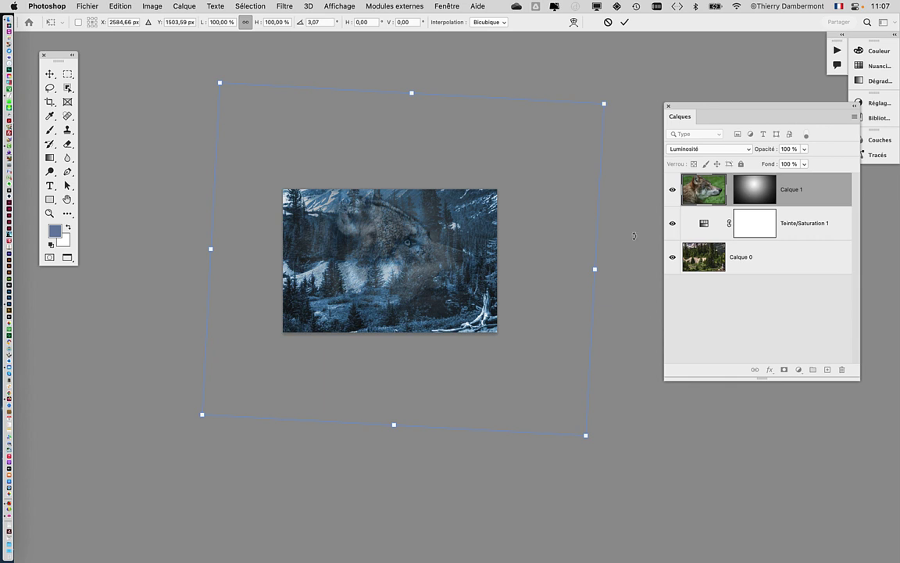
drag(629, 86, 602, 125)
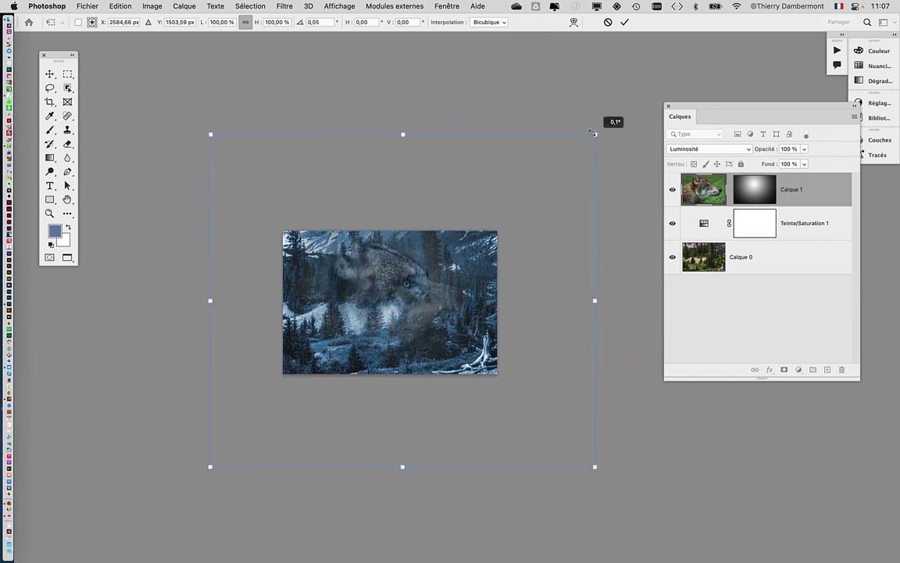
drag(467, 329, 453, 319)
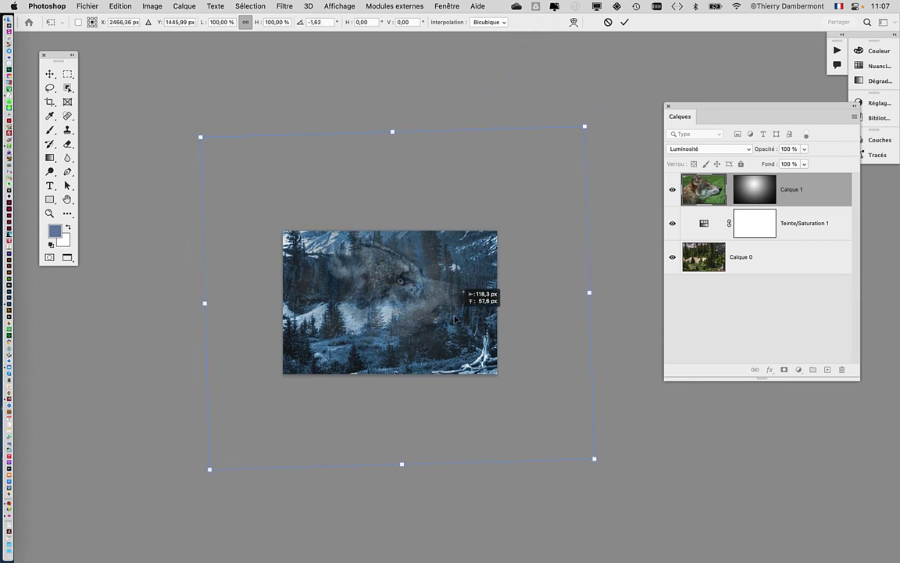
scroll(438, 328, up, 5)
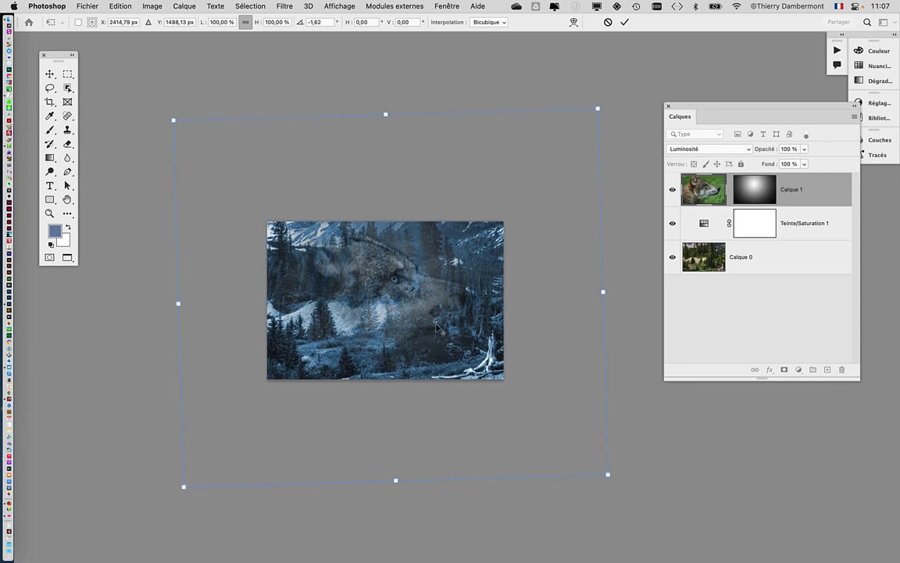
scroll(422, 311, left, 3)
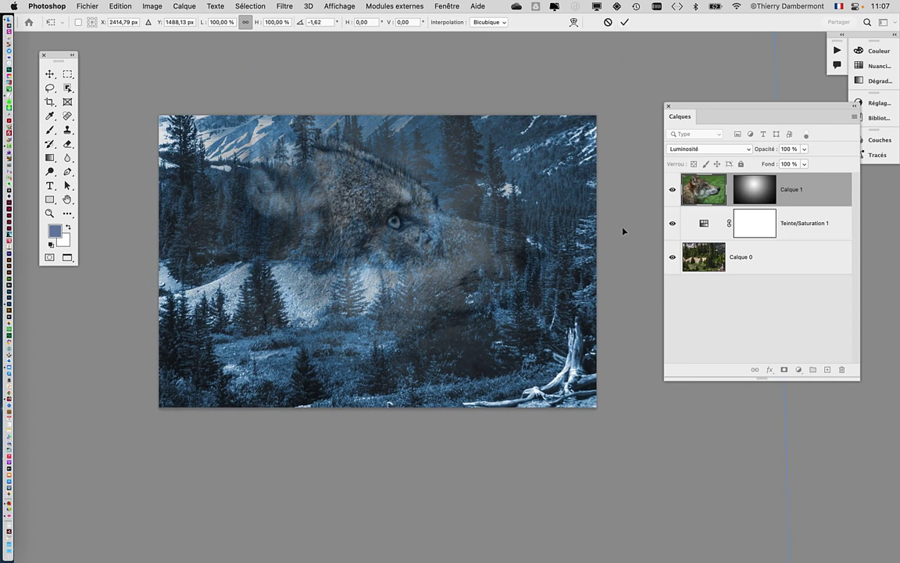
key(super+minus)
drag(627, 272, 487, 324)
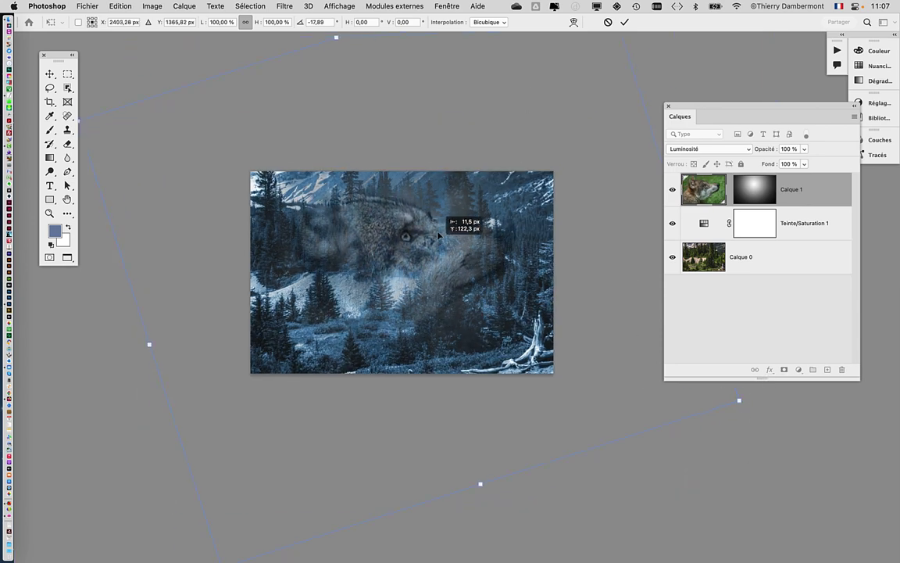
drag(443, 212, 445, 197)
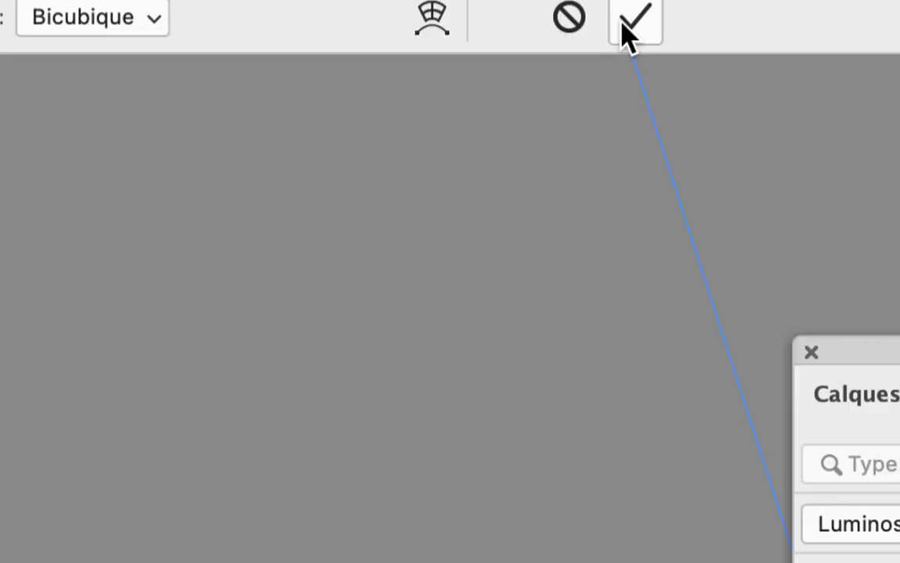
click(623, 25)
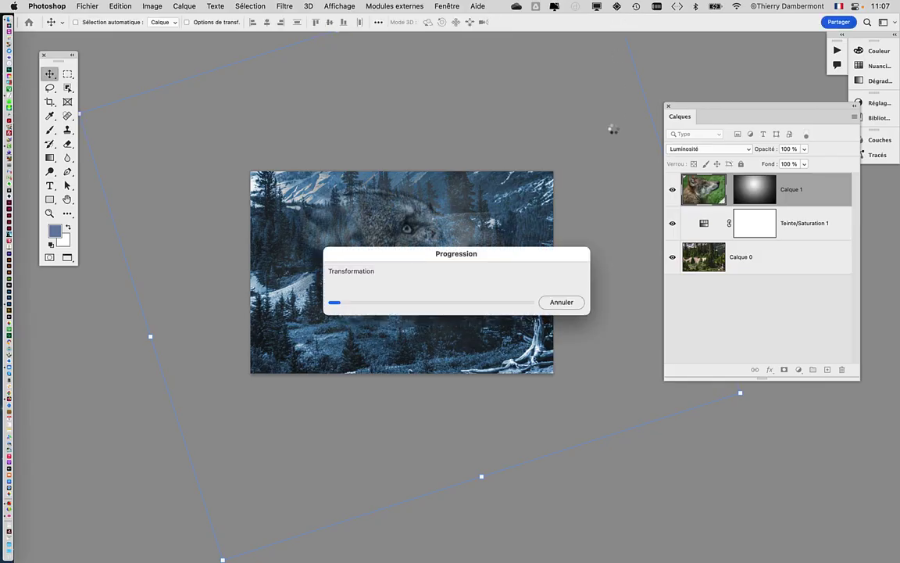
Step: Save the composite as loup-et-montagne-03.psd, changing the version number from 02 to 03
click(87, 6)
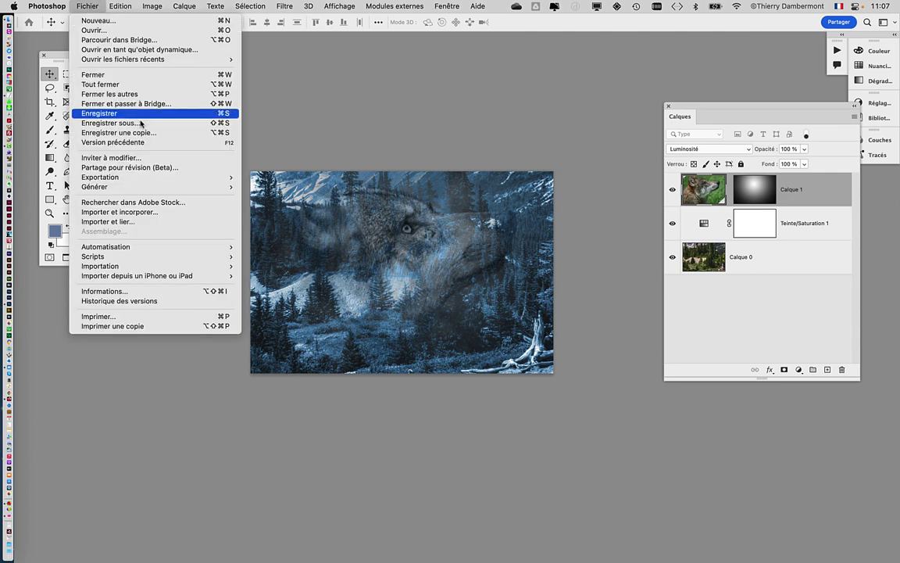
click(129, 118)
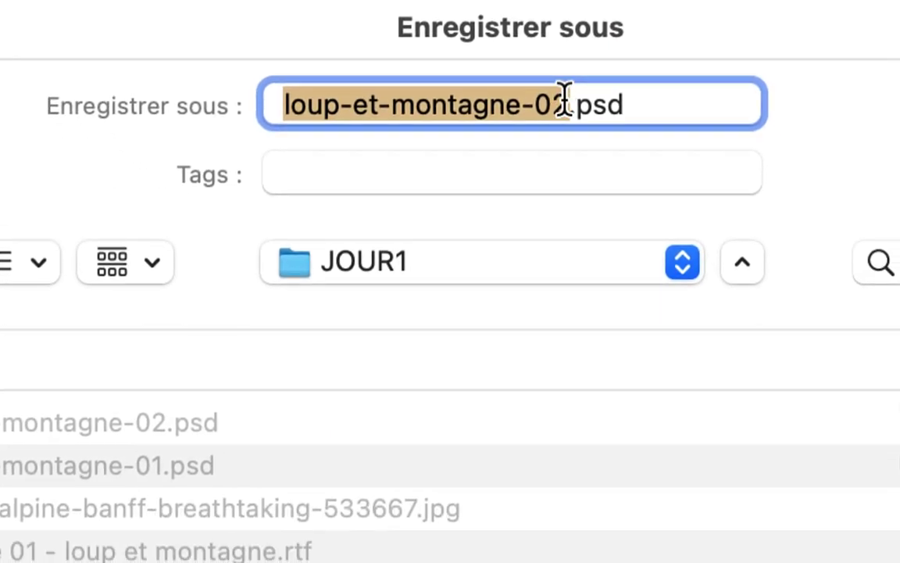
drag(570, 104, 555, 104)
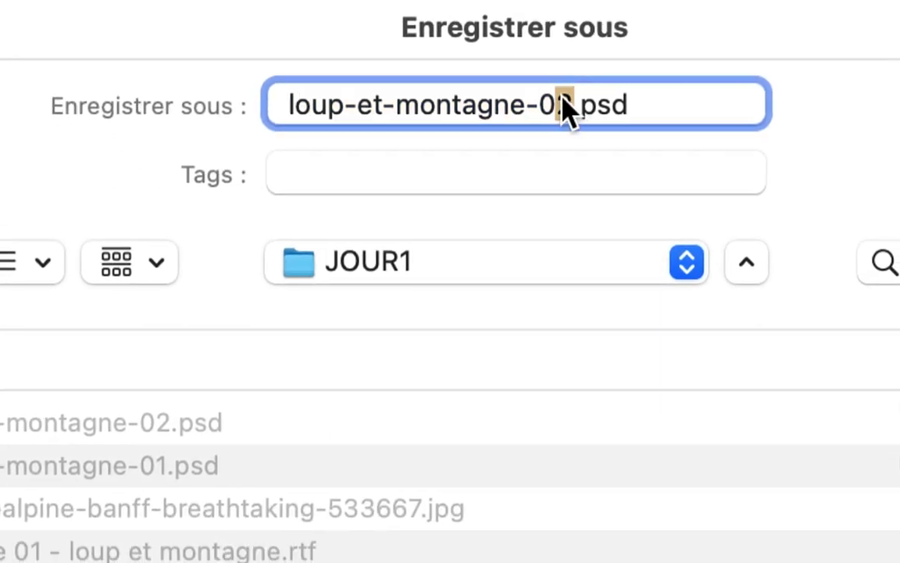
text(3)
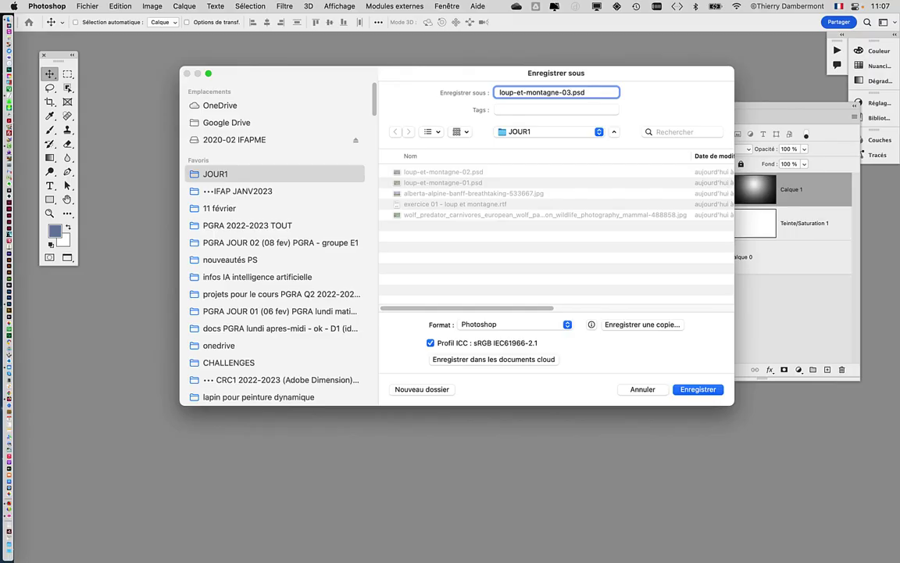
key(Return)
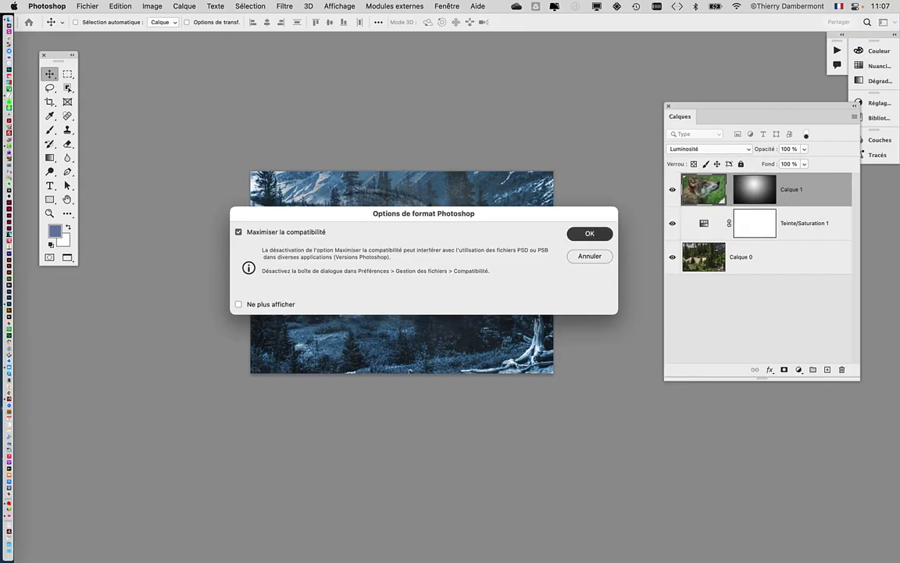